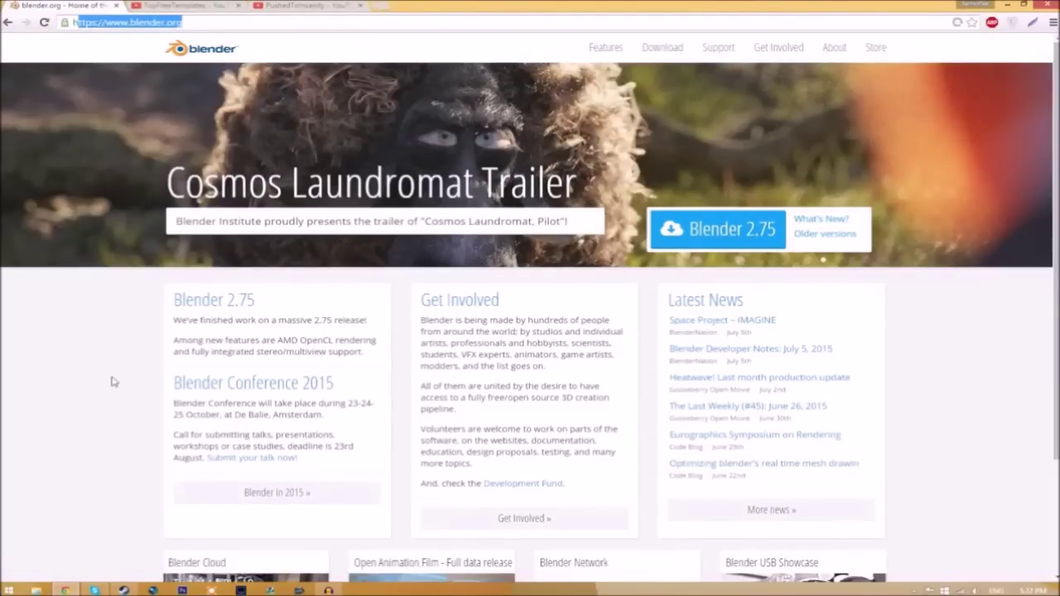
- Go to the Blender 2.75 download page, then show TopFreeTemplates' YouTube videos list
click(112, 386)
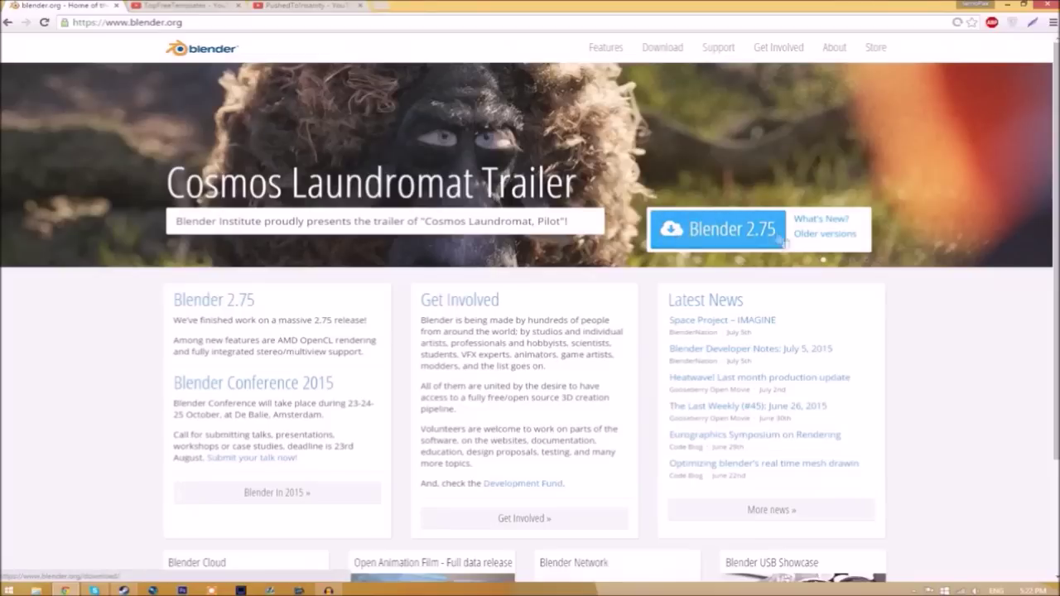
click(748, 241)
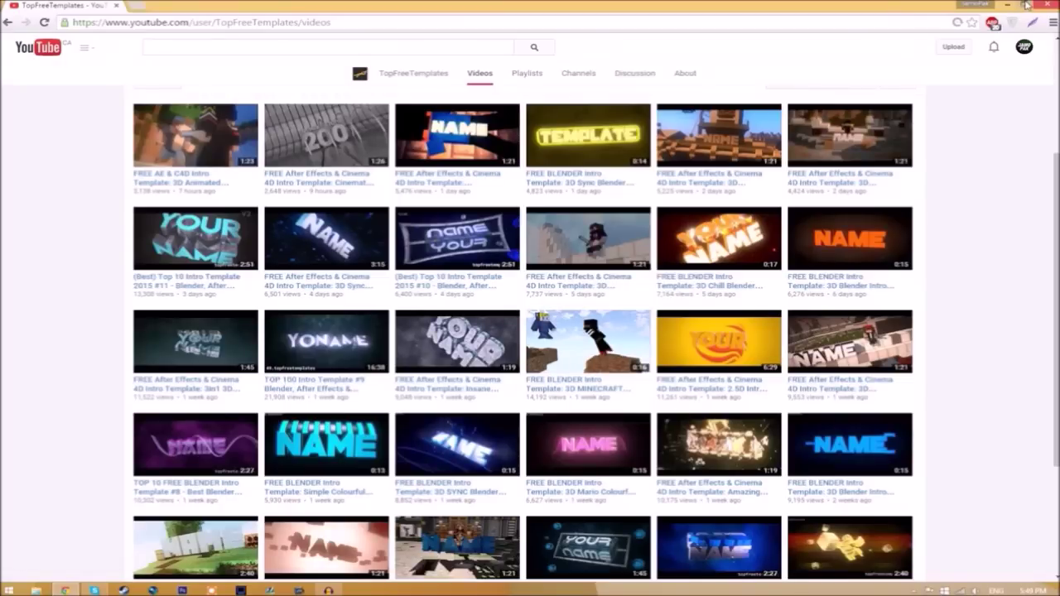
- Extract the Intro Template archive to a desktop folder beside it and check its contents
click(1005, 5)
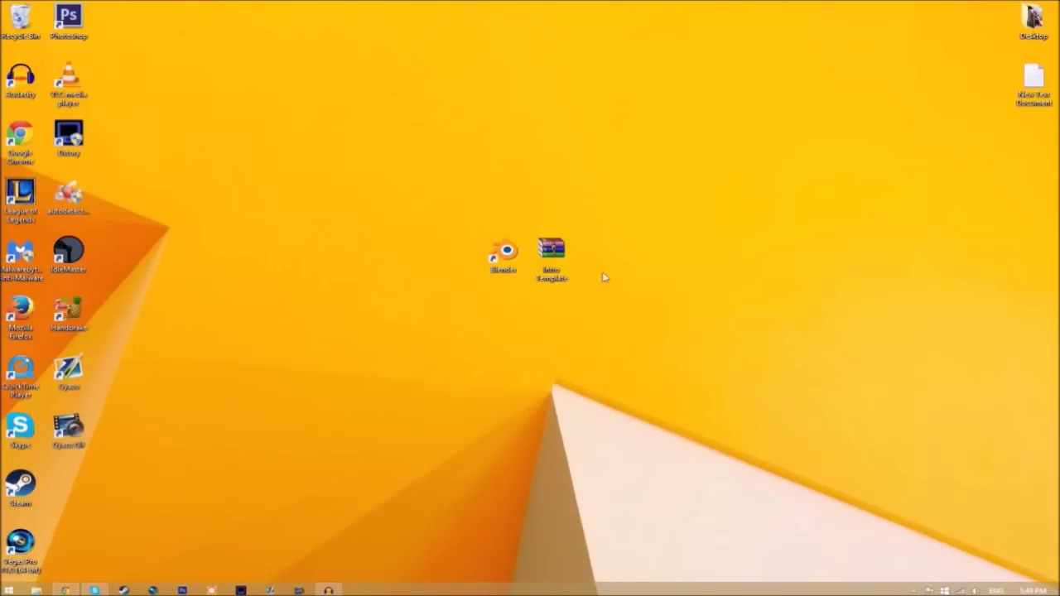
right_click(546, 248)
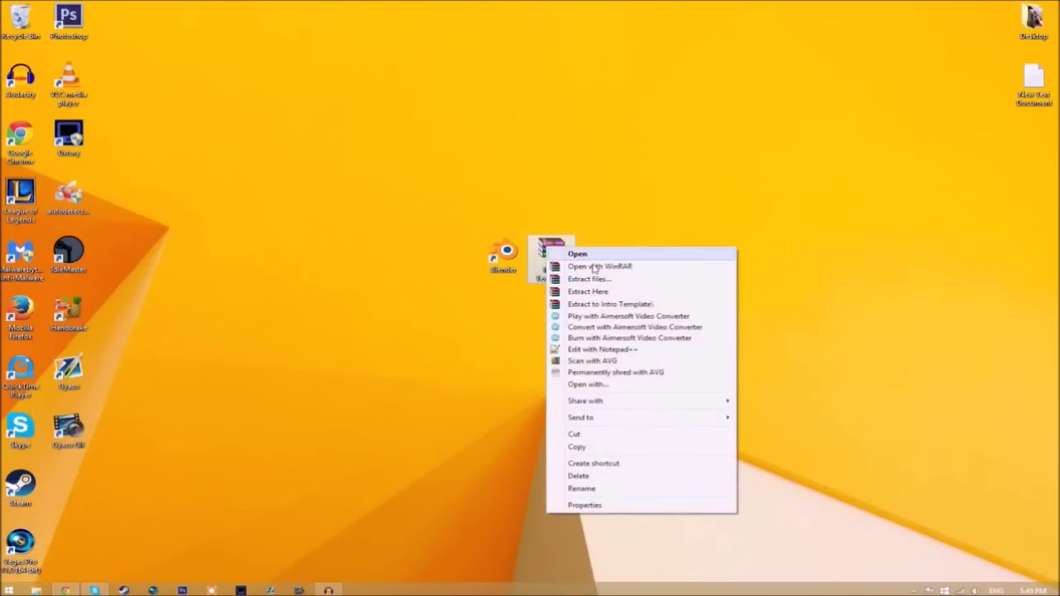
click(584, 292)
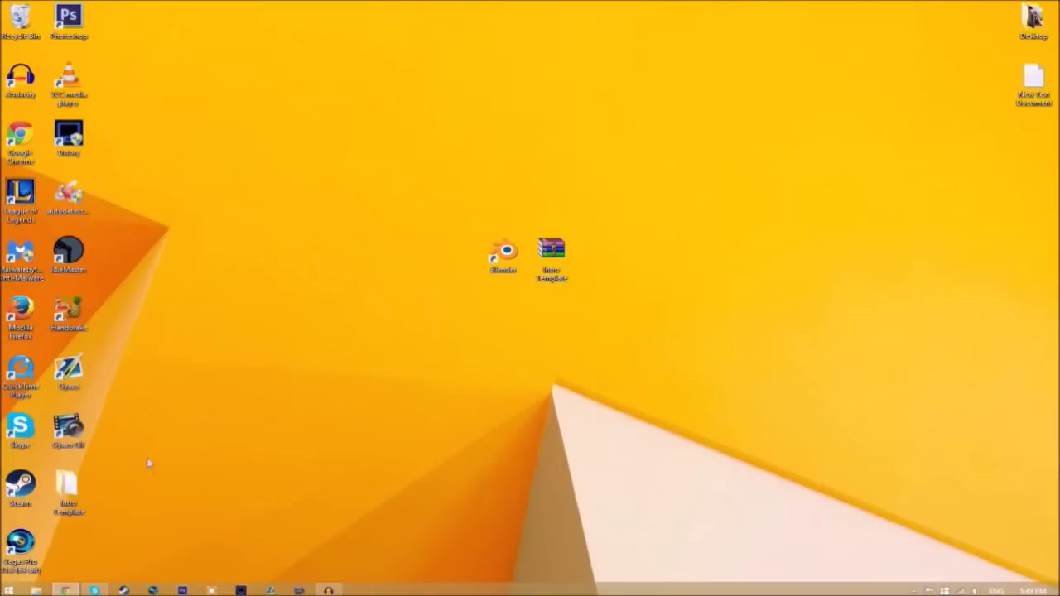
drag(68, 490, 613, 269)
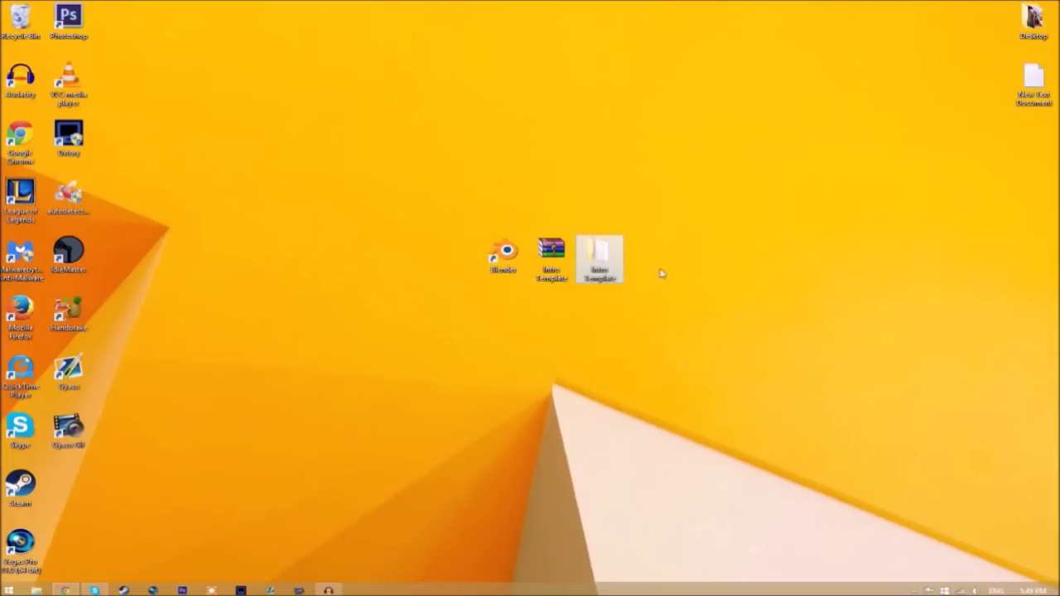
double_click(613, 255)
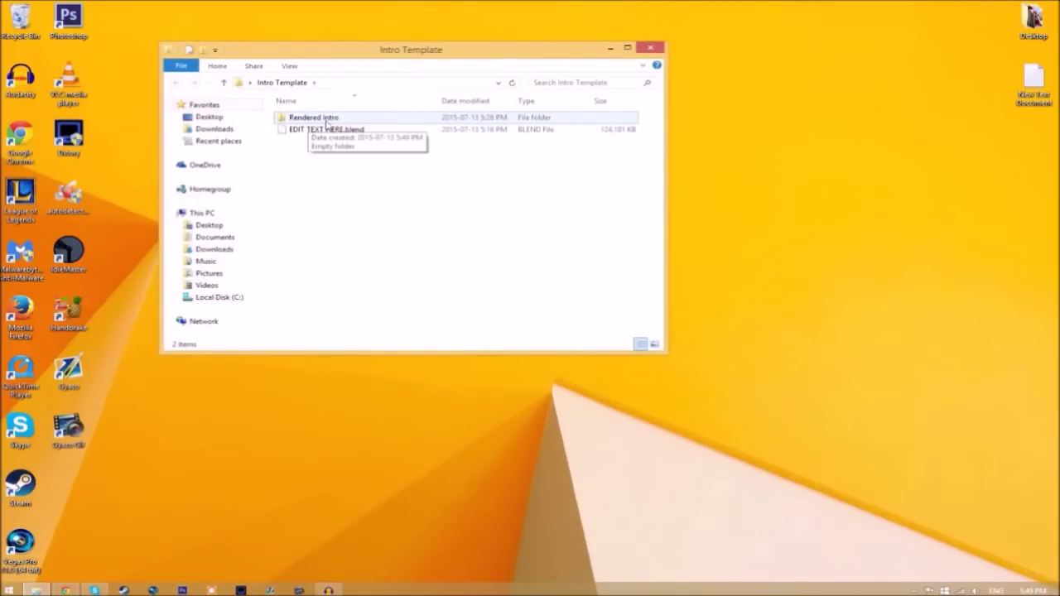
click(650, 48)
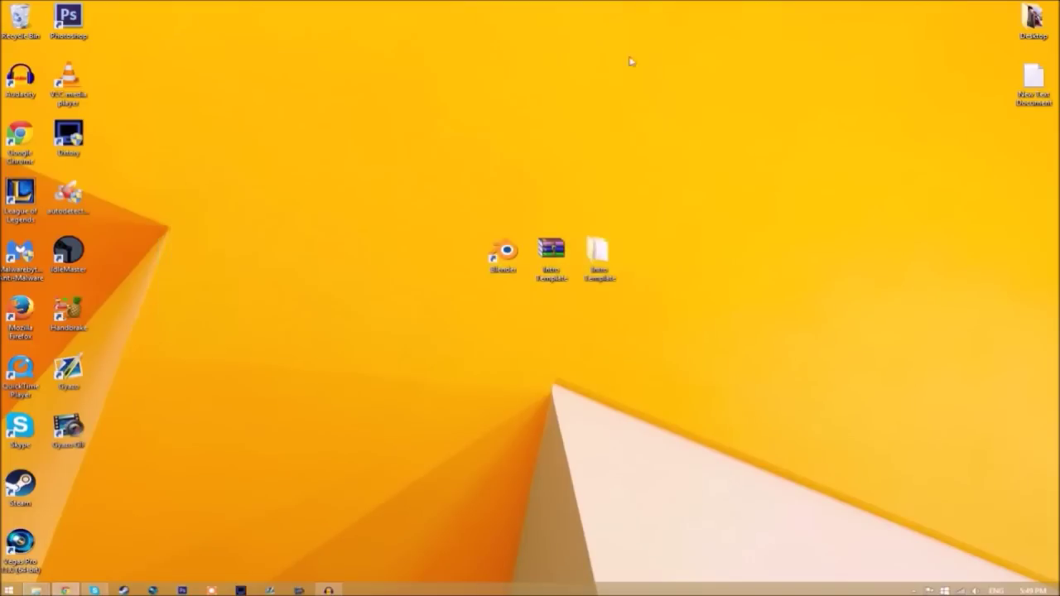
- Launch Blender and open EDIT TEXT HERE.blend from the Intro Template folder
double_click(514, 262)
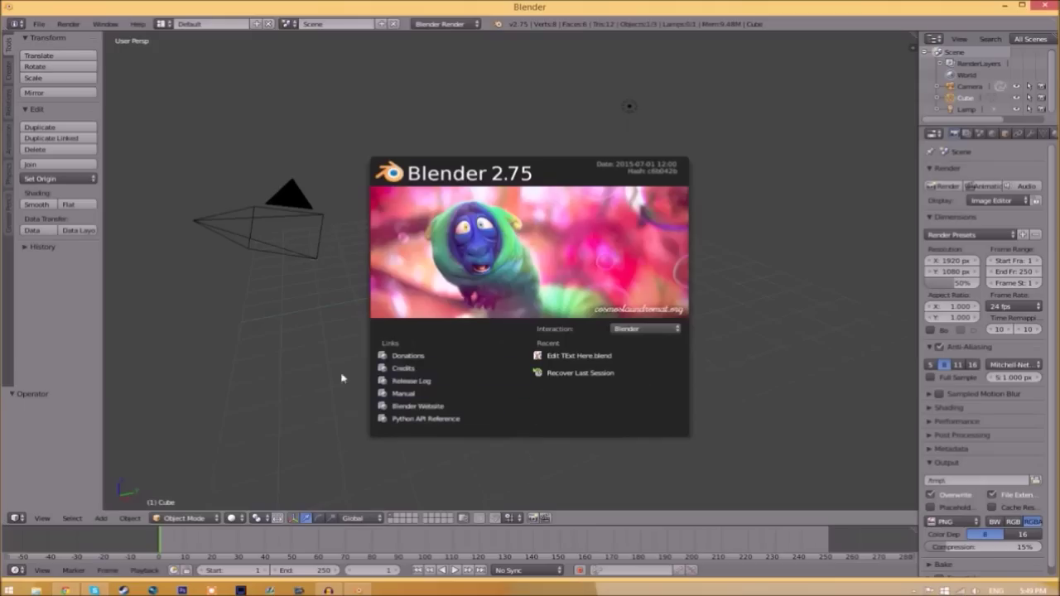
click(32, 42)
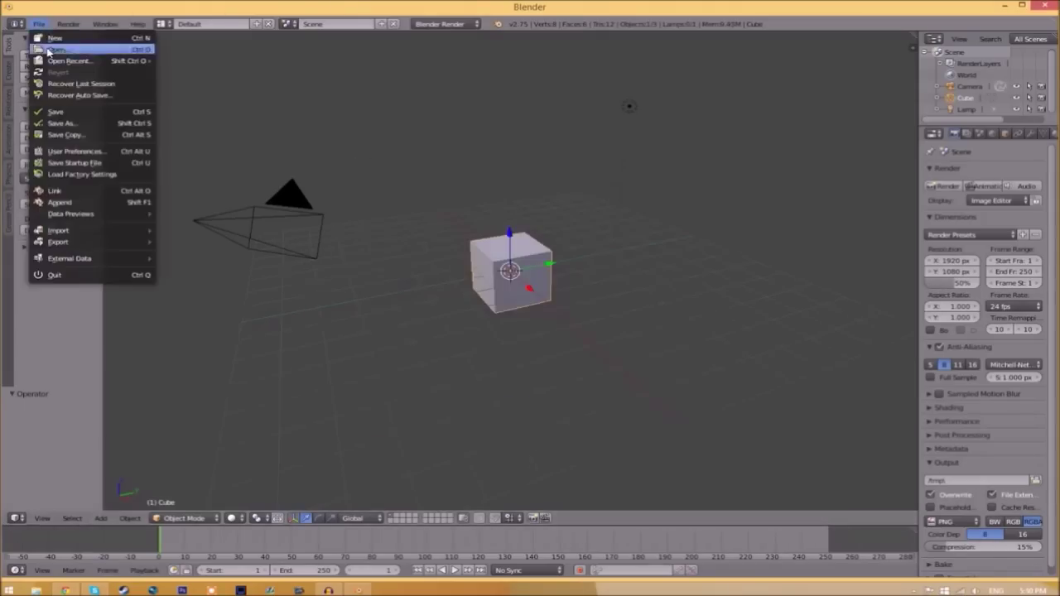
click(56, 49)
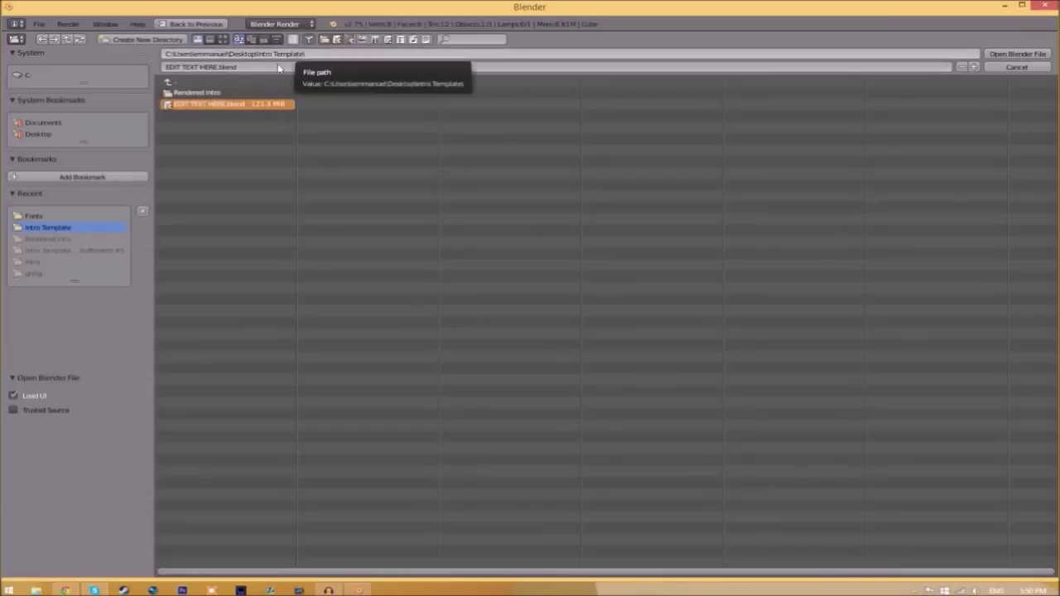
click(1018, 54)
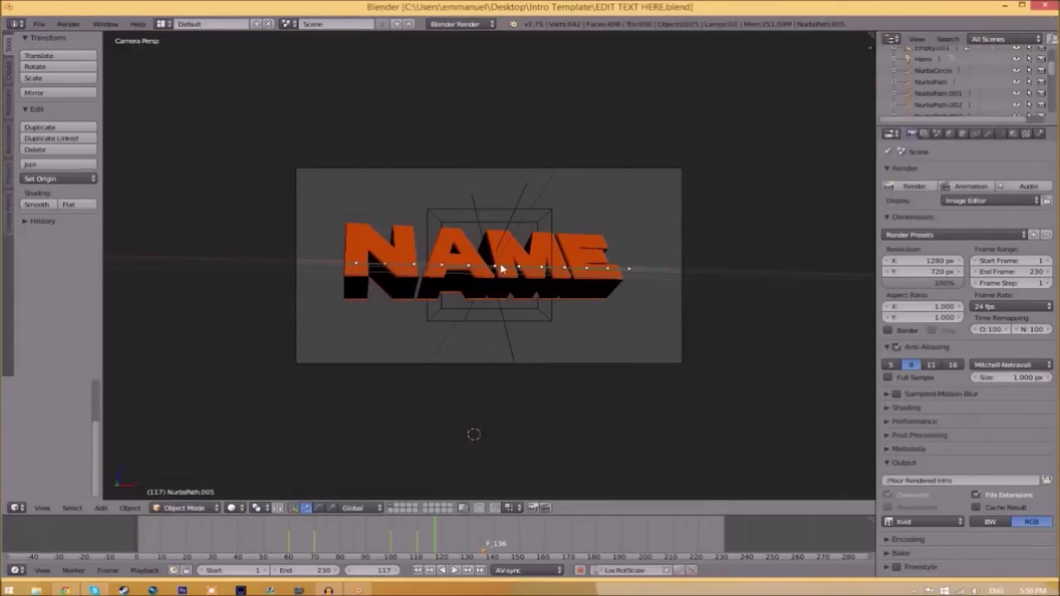
- Replace the orange front text NAME with TFT
right_click(508, 273)
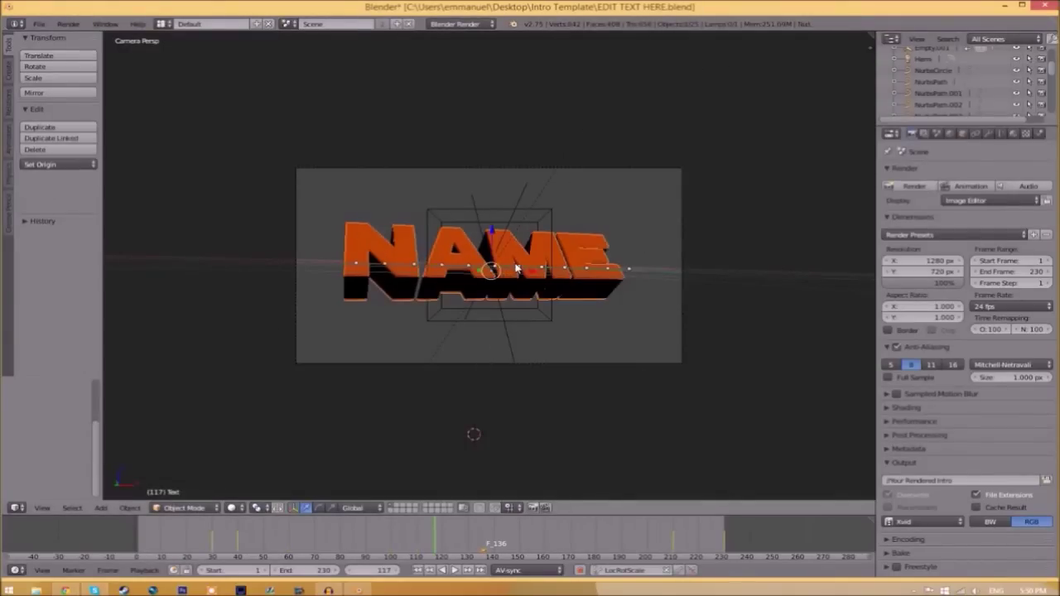
key(Tab)
key(BackSpace)
key(BackSpace)
key(BackSpace)
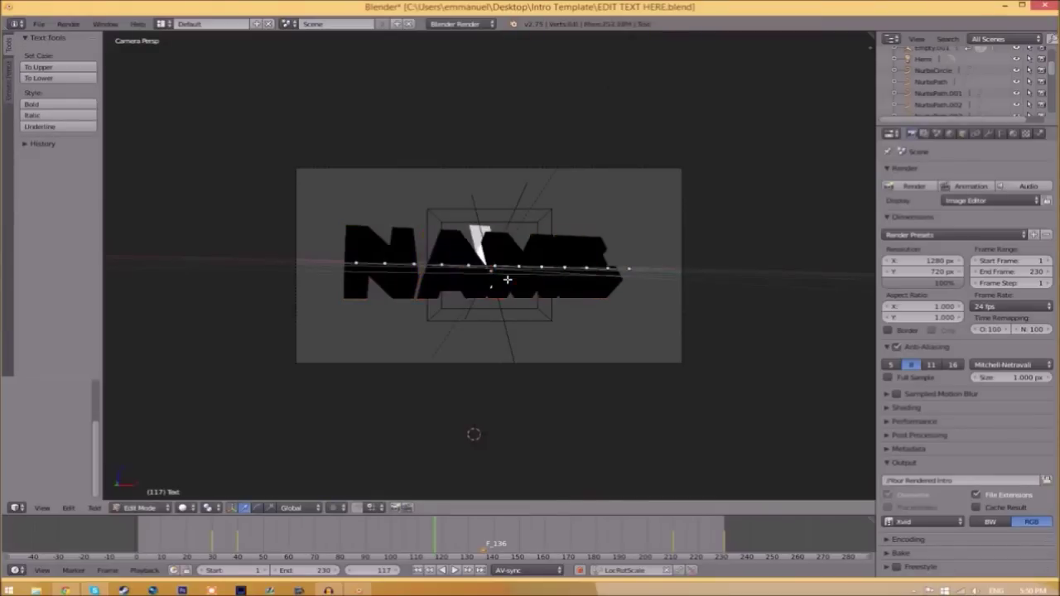
text(TEXT)
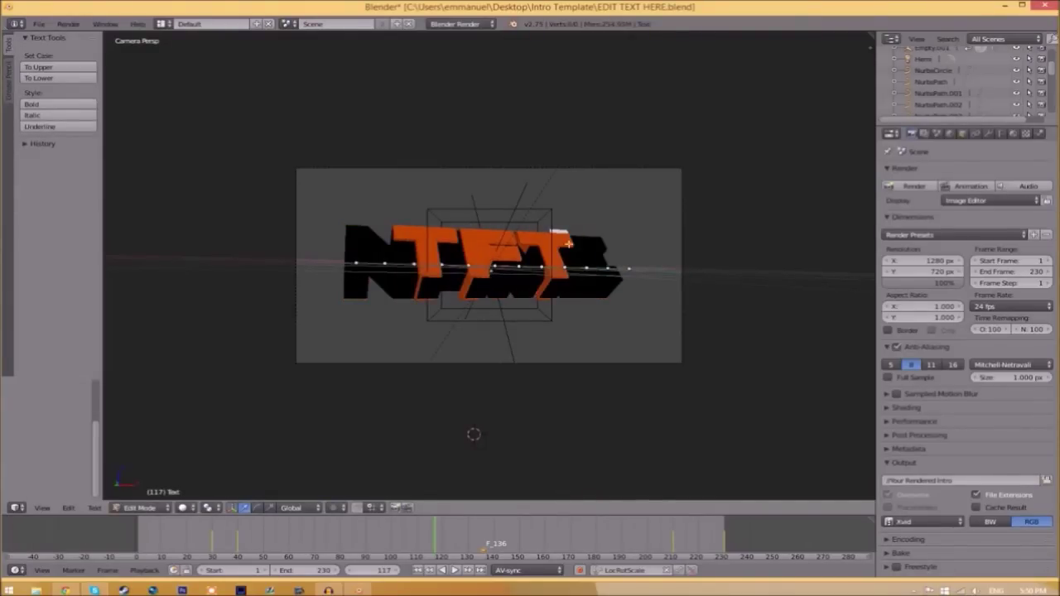
key(Tab)
- Clear and retype the black back-layer text to match TFT
right_click(577, 282)
key(Tab)
key(BackSpace)
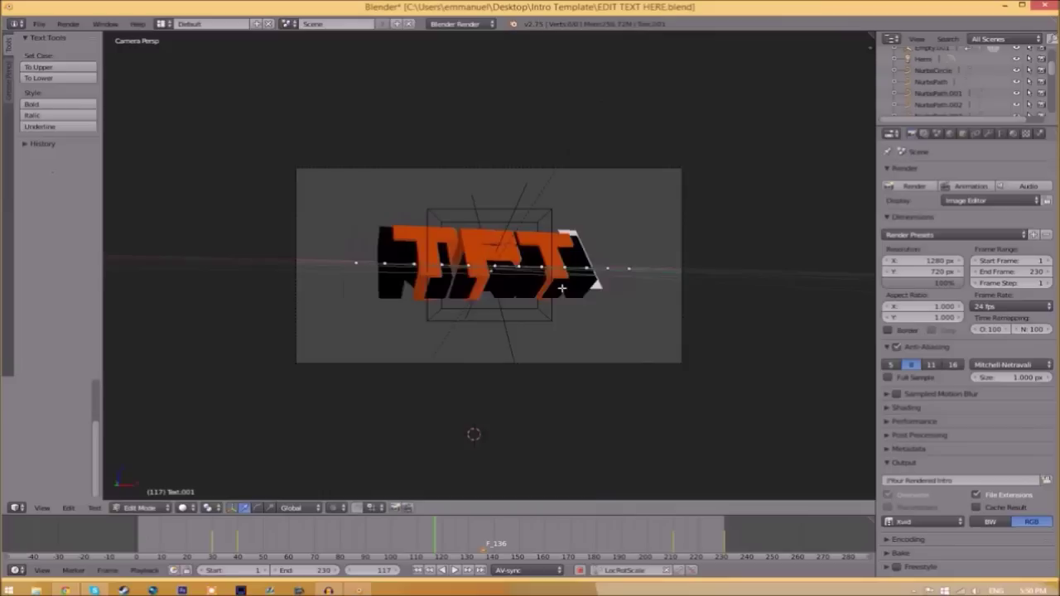
key(BackSpace)
key(BackSpace)
key(BackSpace)
key(BackSpace)
key(BackSpace)
key(Tab)
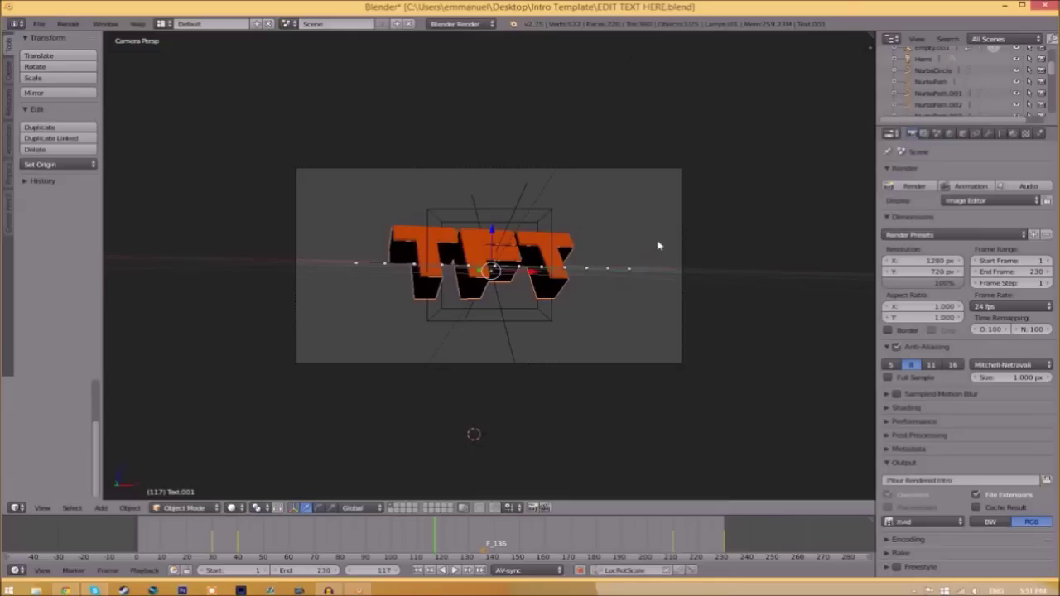
- Load Space Comics.ttf from C:\Windows\Fonts as the first text object's font
click(999, 133)
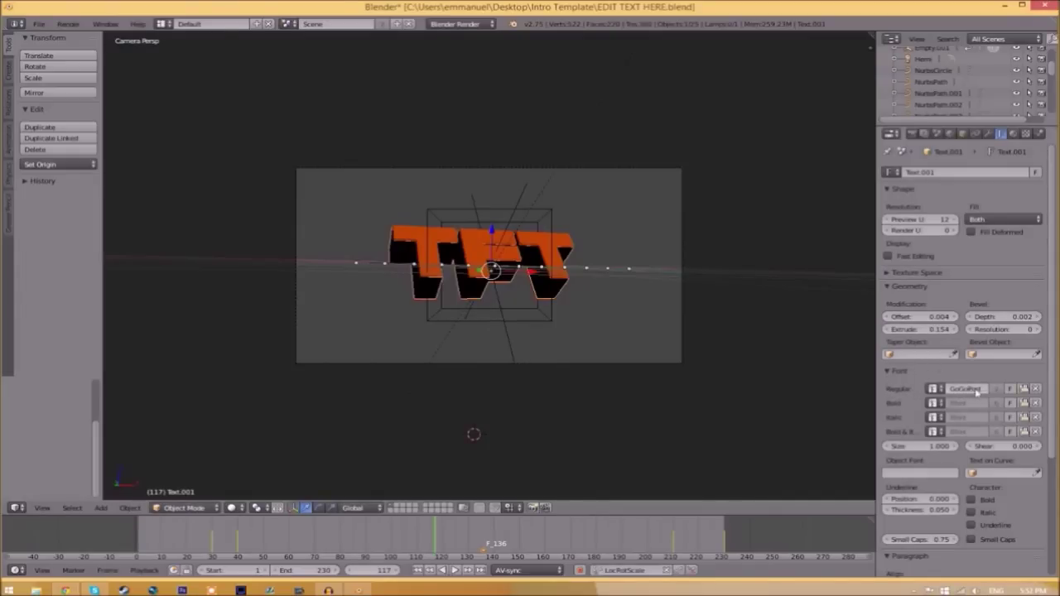
click(1024, 389)
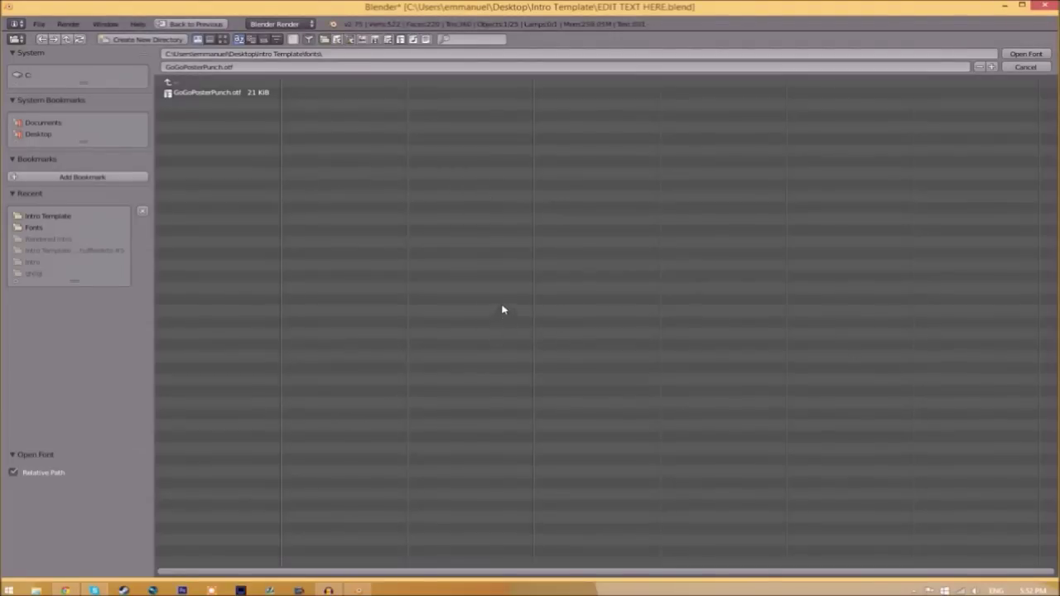
click(29, 75)
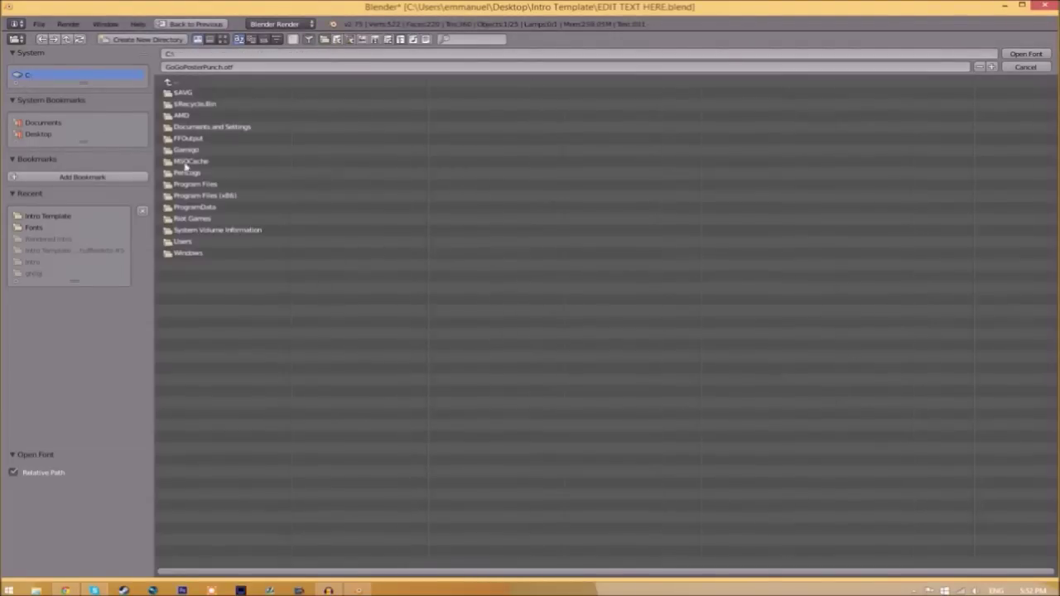
click(185, 253)
click(183, 309)
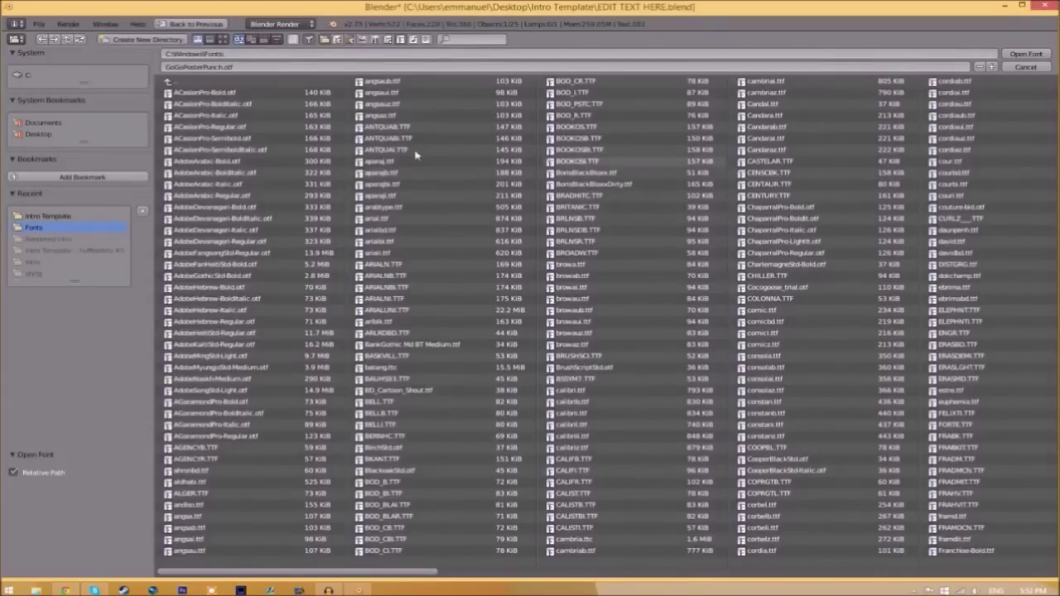
drag(298, 572, 938, 561)
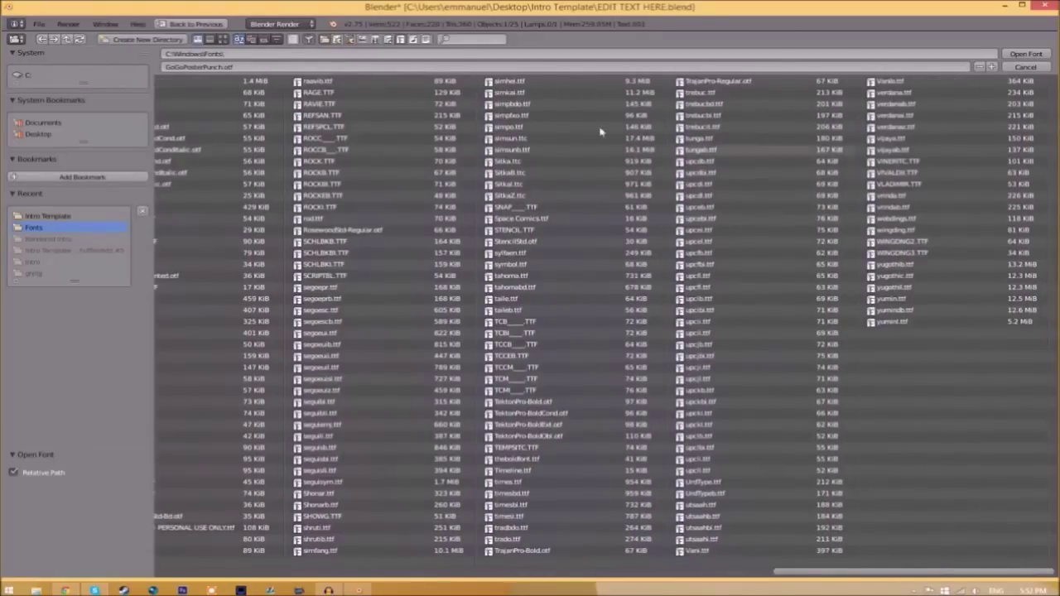
click(529, 220)
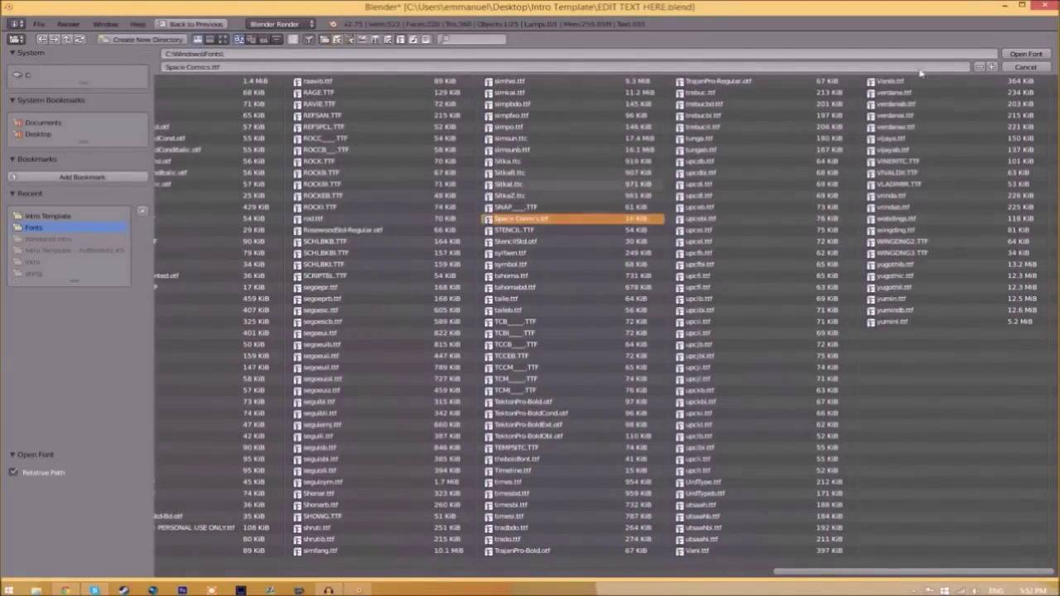
click(1026, 54)
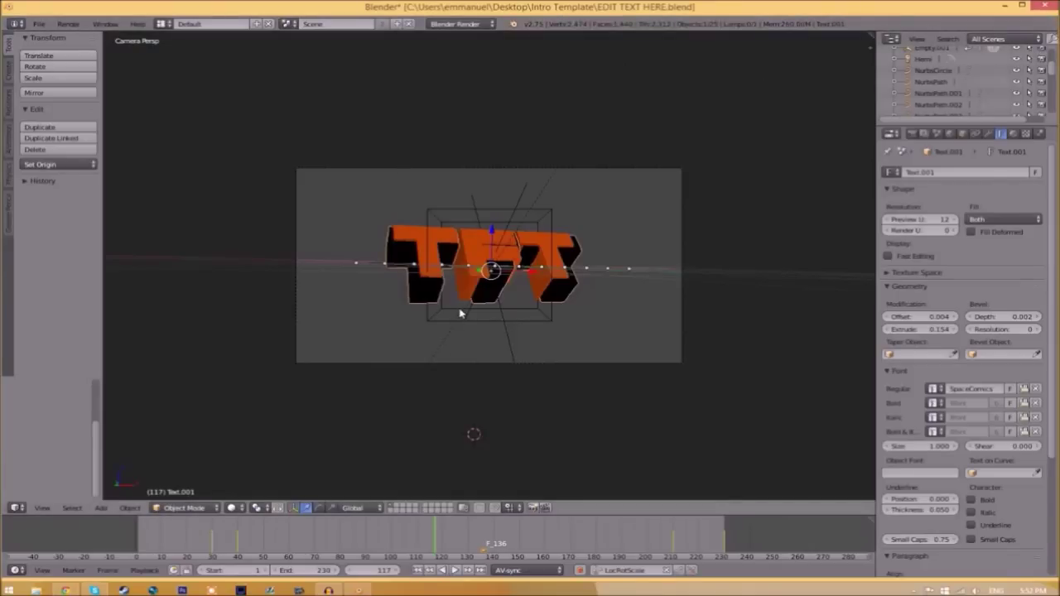
- Give the other TFT text object the Space Comics font too
right_click(475, 258)
click(1025, 388)
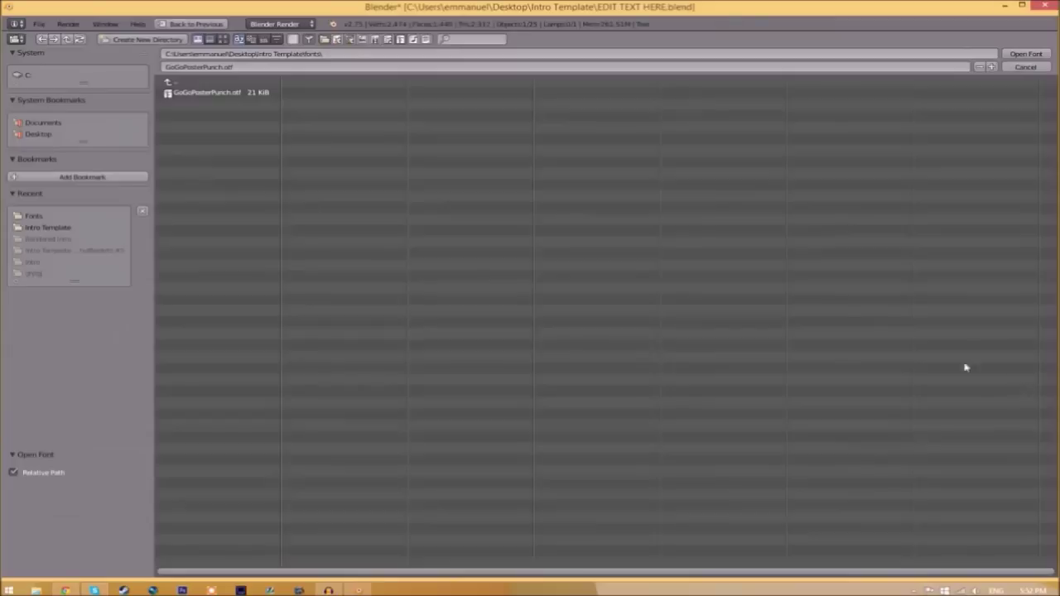
click(31, 76)
click(189, 253)
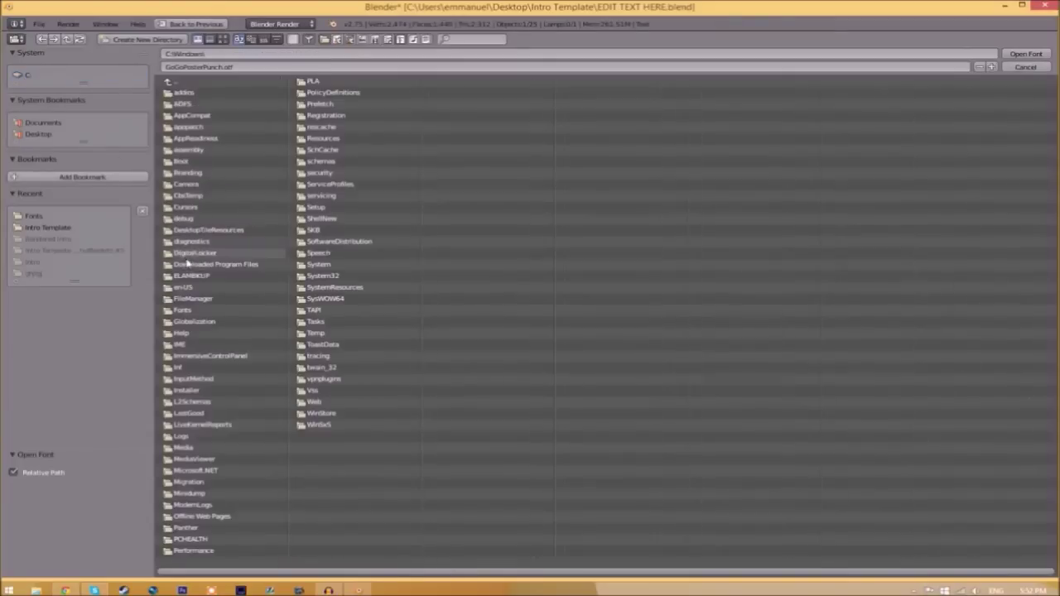
click(197, 308)
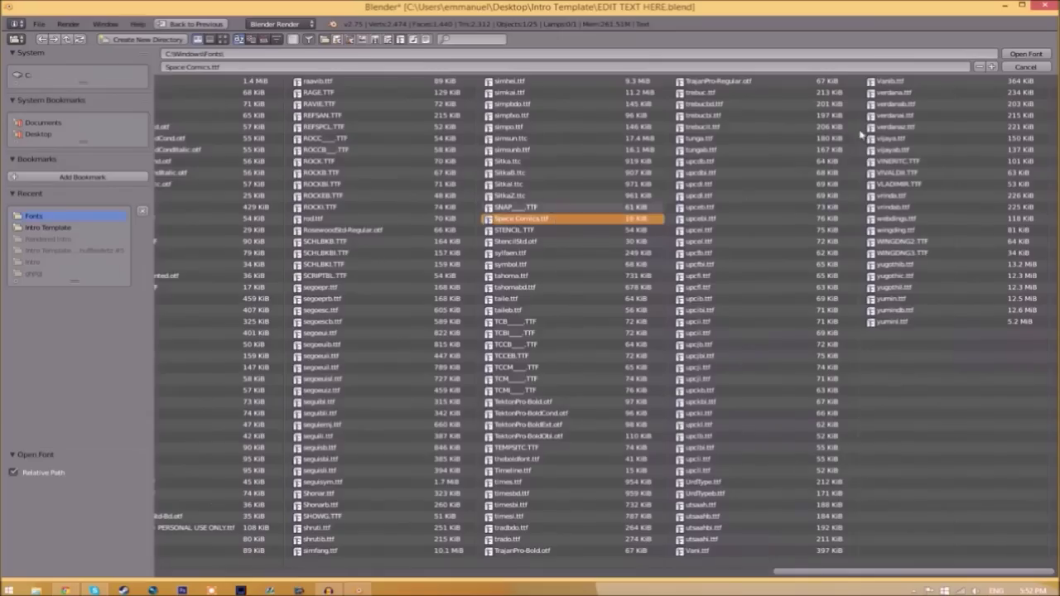
click(1021, 54)
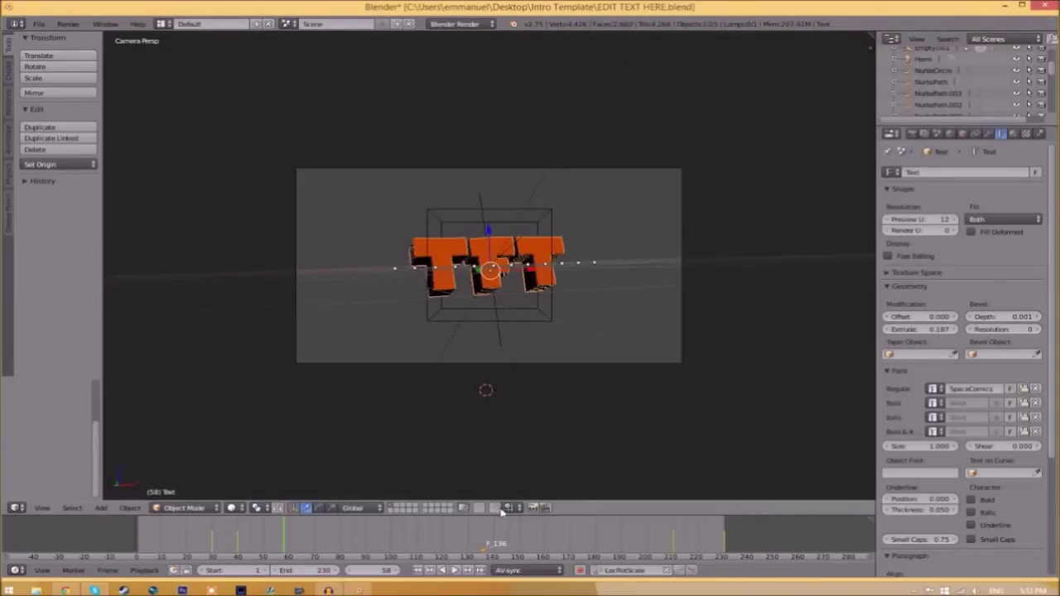
- Set the render output file format to MPEG with an MPEG-4 encoding container
click(913, 134)
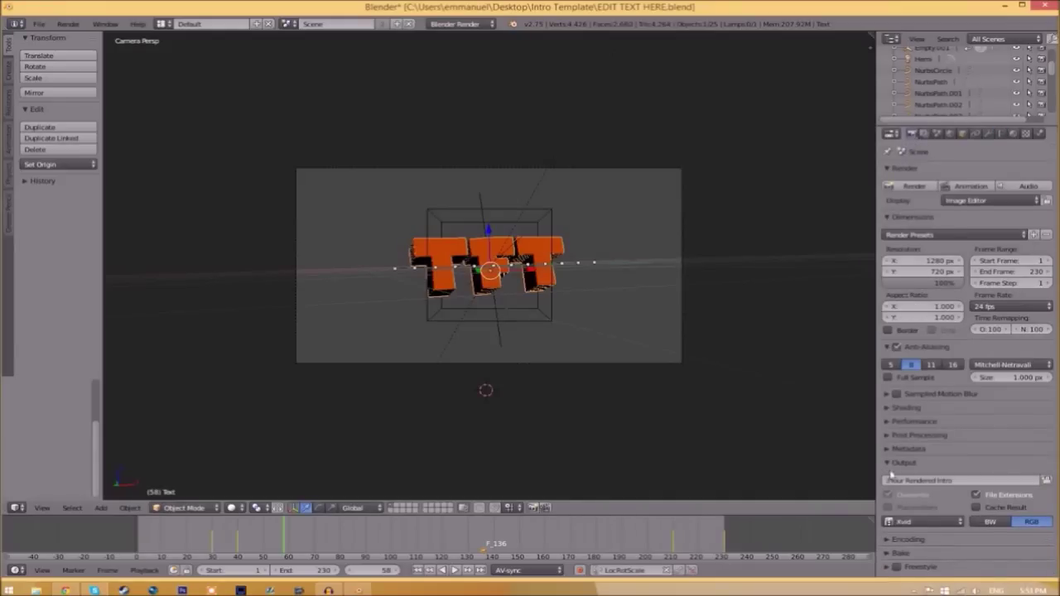
click(928, 522)
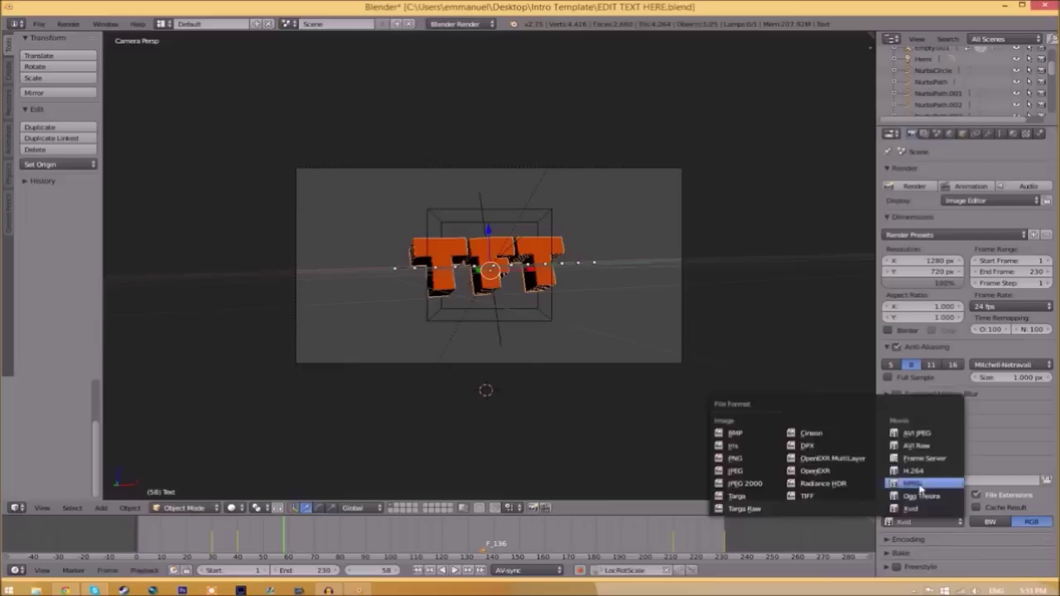
click(921, 498)
click(920, 543)
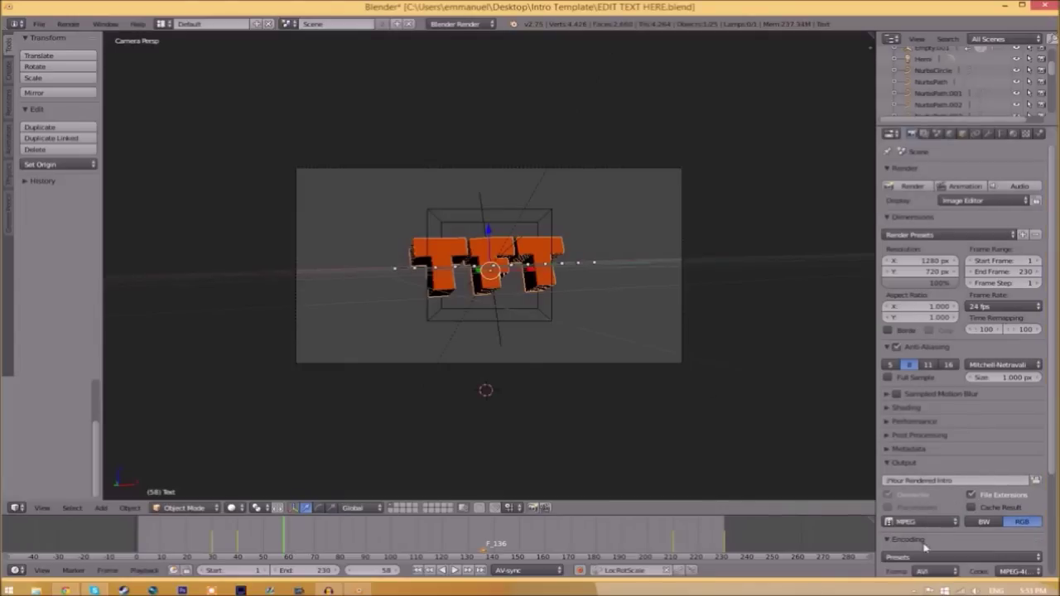
scroll(953, 464, down, 3)
scroll(936, 455, down, 2)
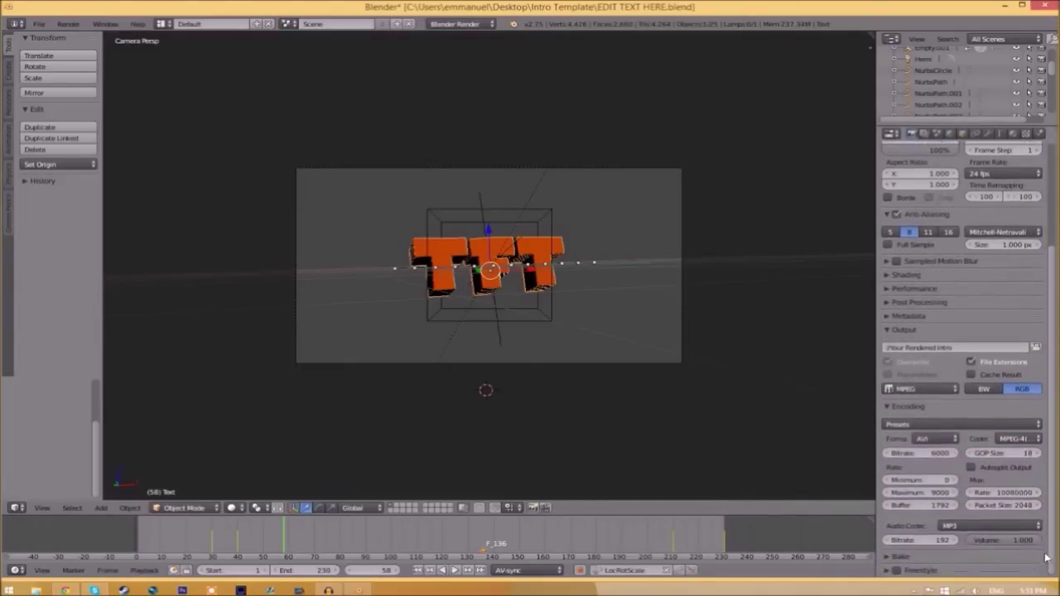
click(924, 440)
click(932, 406)
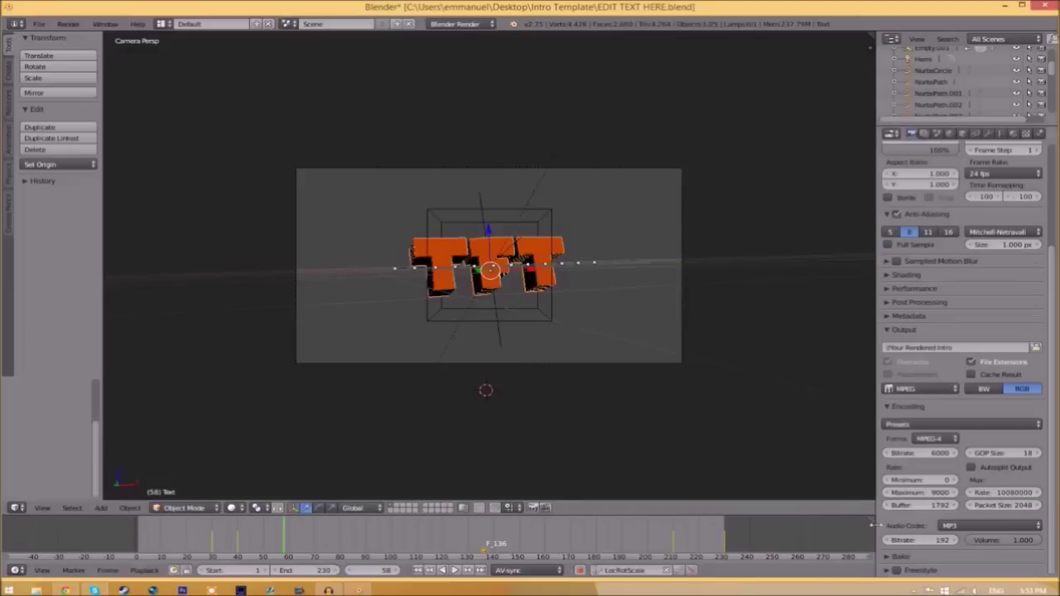
scroll(944, 513, up, 5)
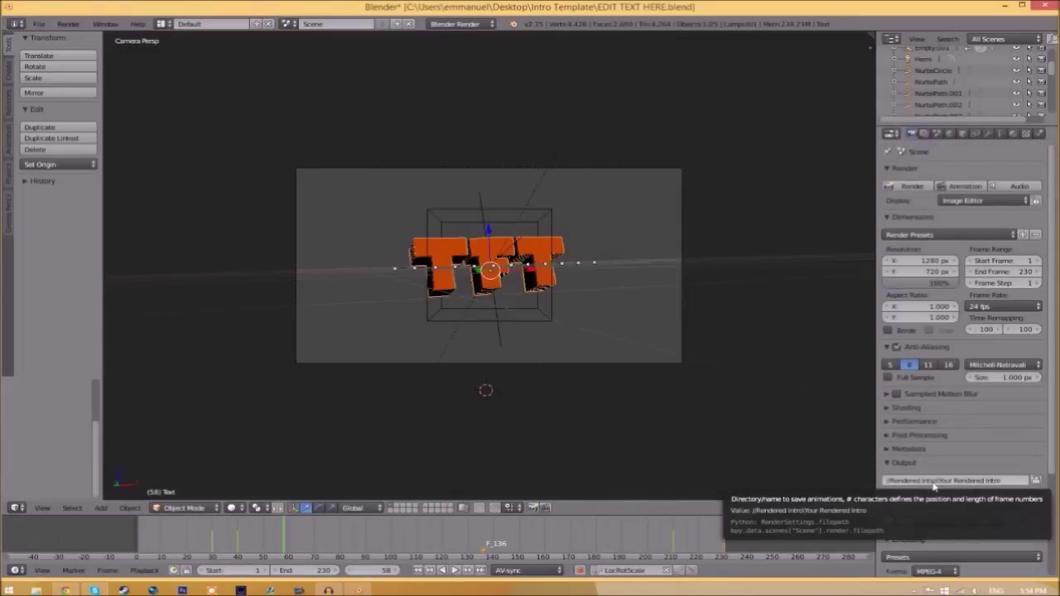
- Point the render output to Intro Template\Rendered Intro, named INTRO TEMPLATE
click(1036, 480)
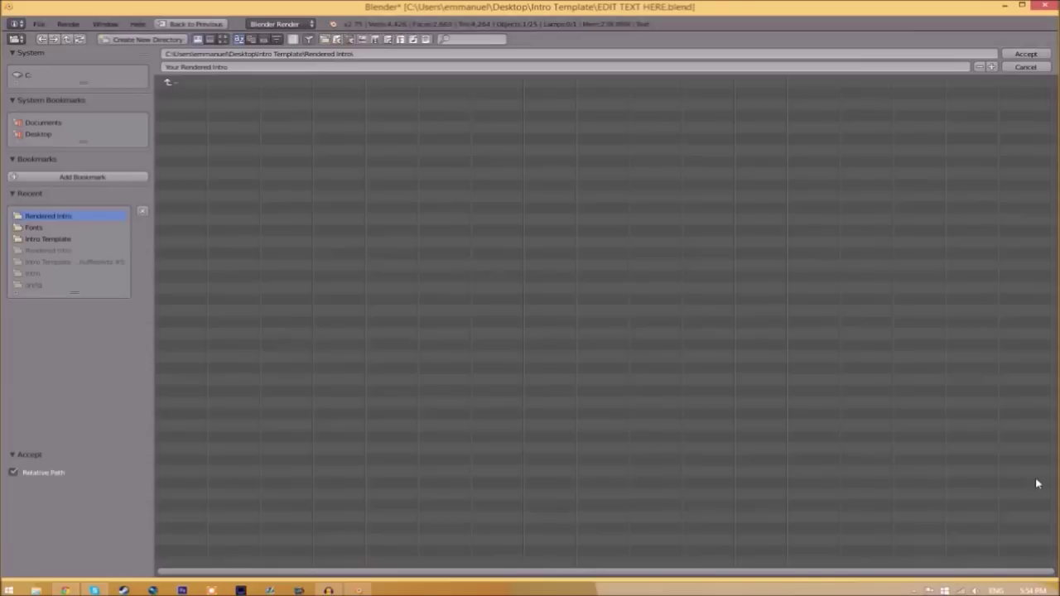
key(BackSpace)
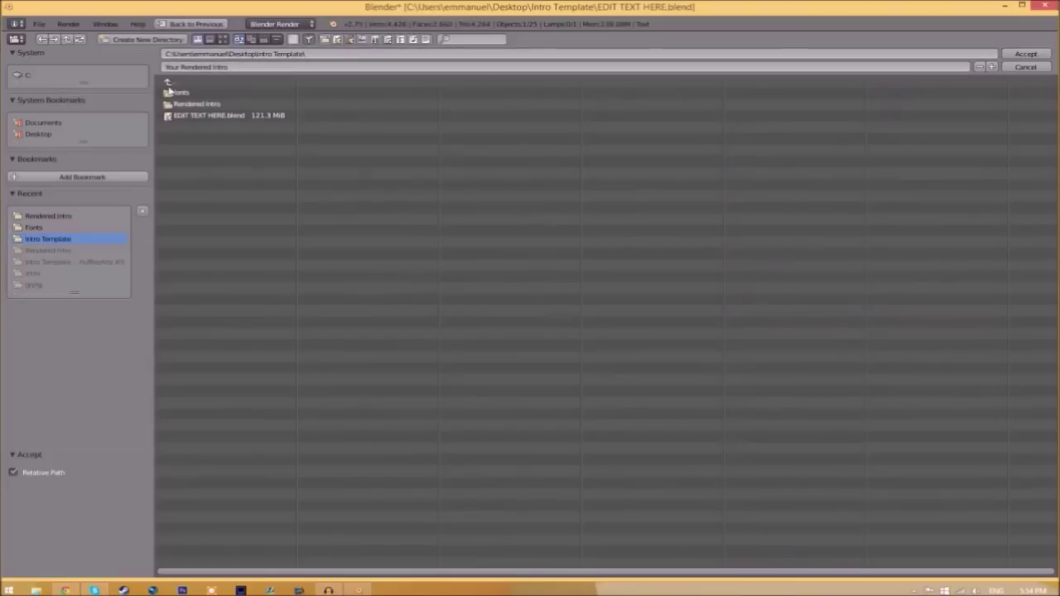
click(199, 106)
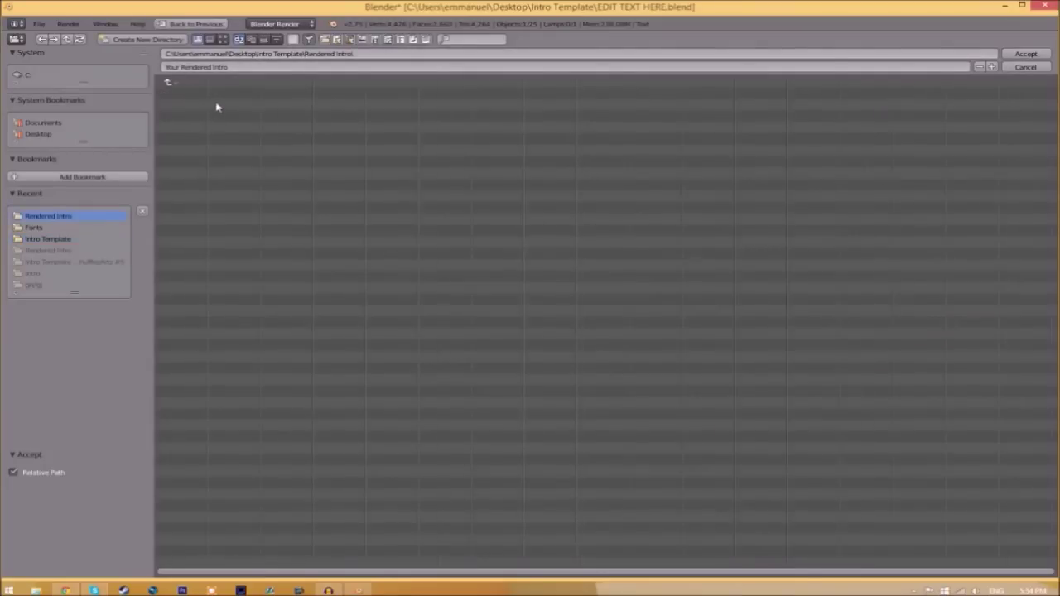
click(235, 71)
click(1025, 55)
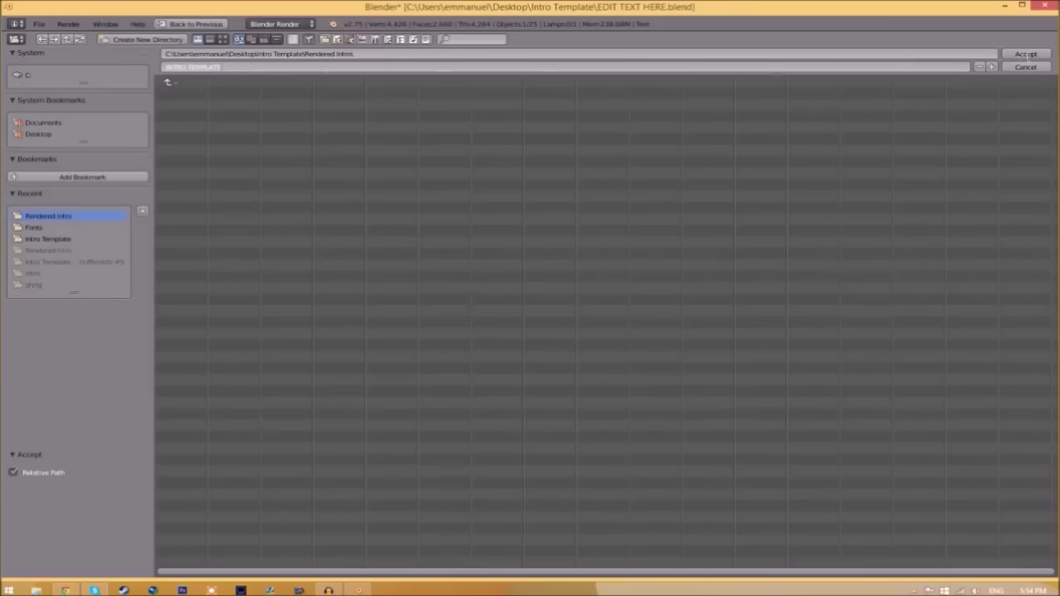
- Render the full TFT intro animation with Render > Render Animation
click(1026, 55)
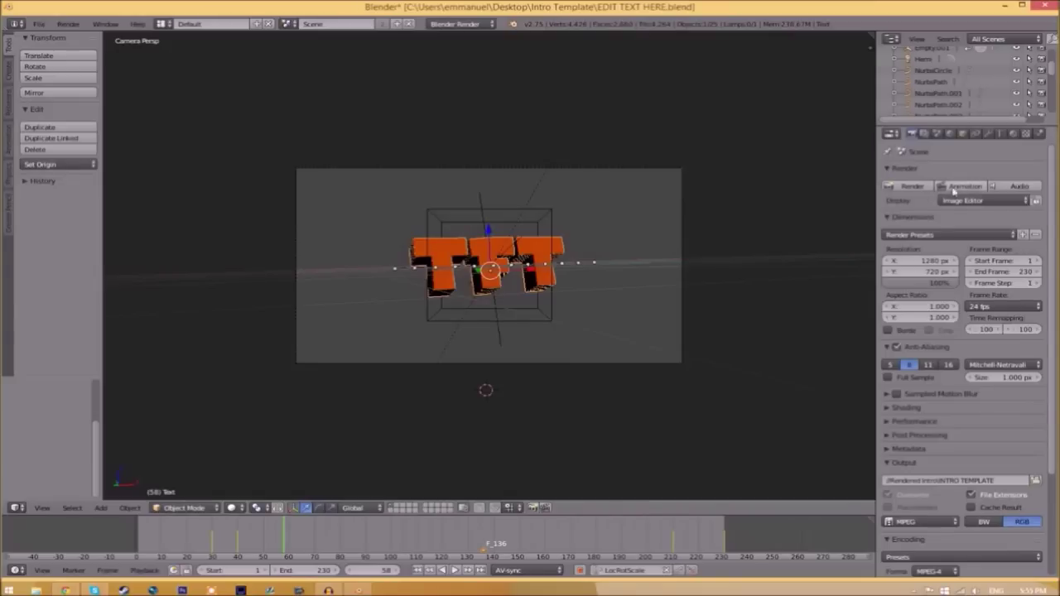
click(68, 23)
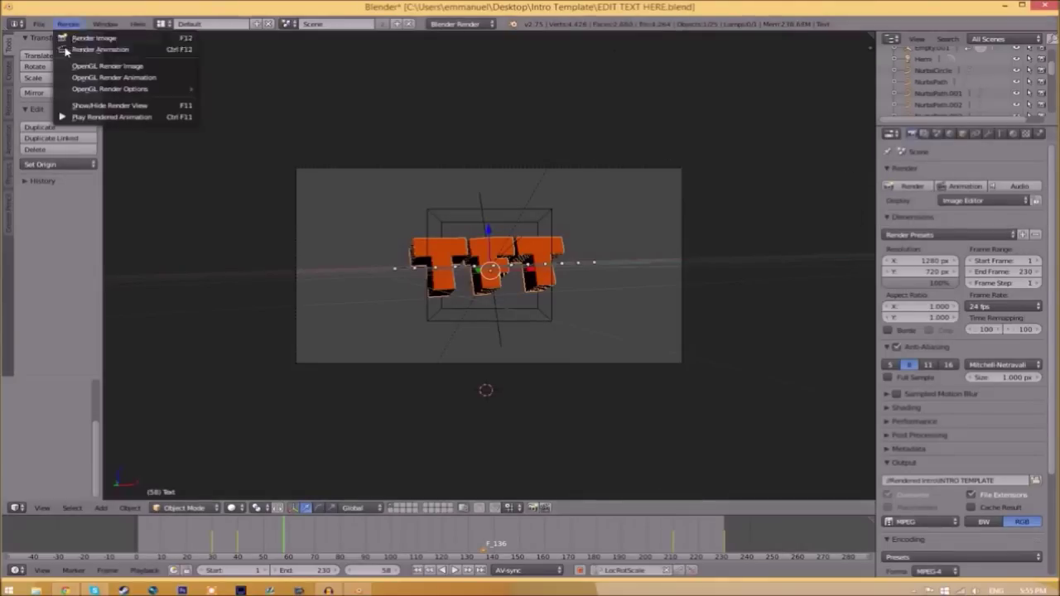
click(80, 49)
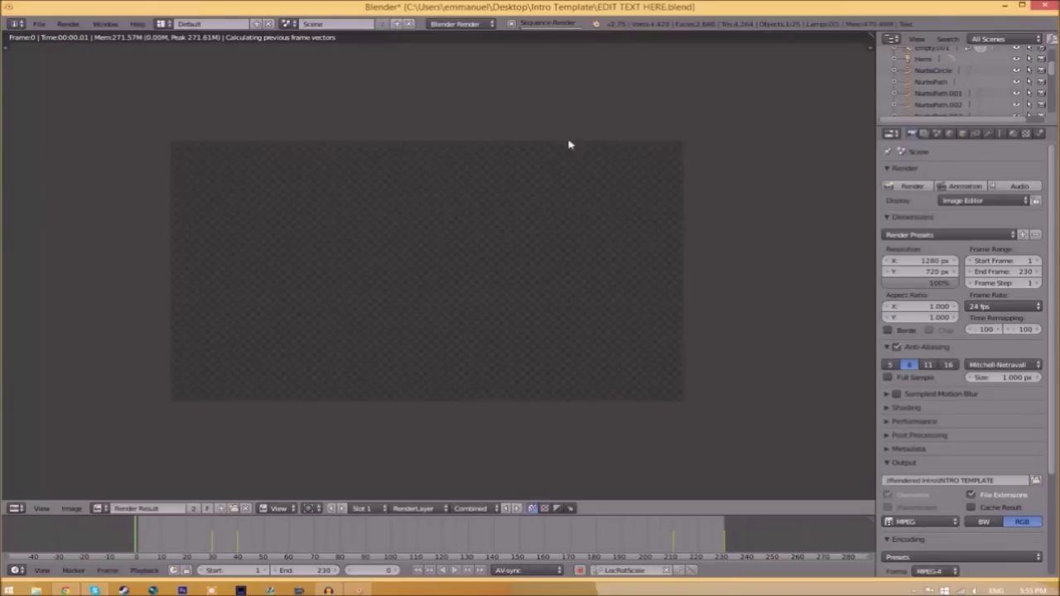